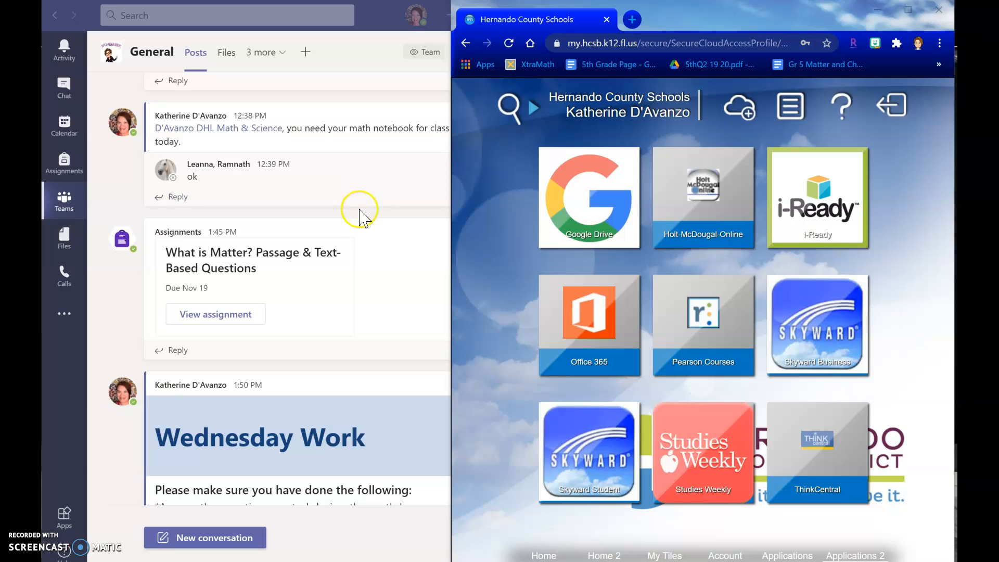
Open the assignment "What is Matter? Passage & Text-Based Questions" in student view, expanded and fitted beside the browser
{"action": "mouse_move", "coordinate": [110, 53]}
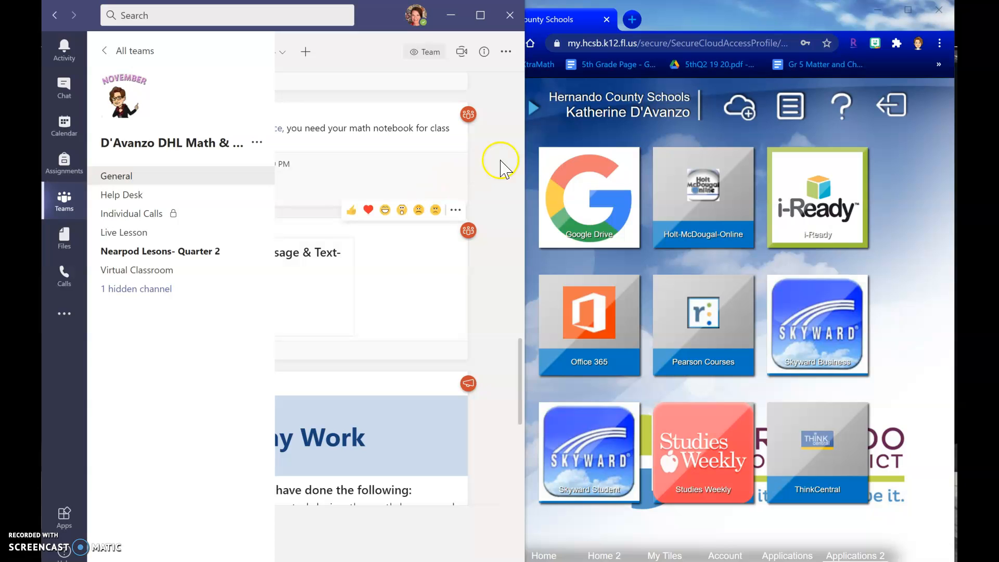
{"action": "left_click_drag", "start_coordinate": [523, 136], "coordinate": [714, 172]}
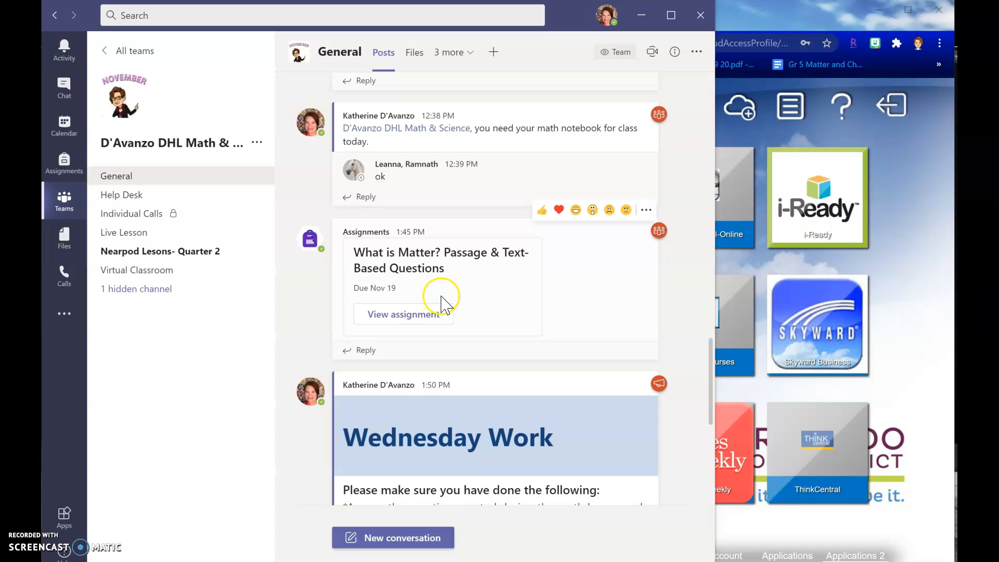
{"action": "left_click", "coordinate": [417, 315]}
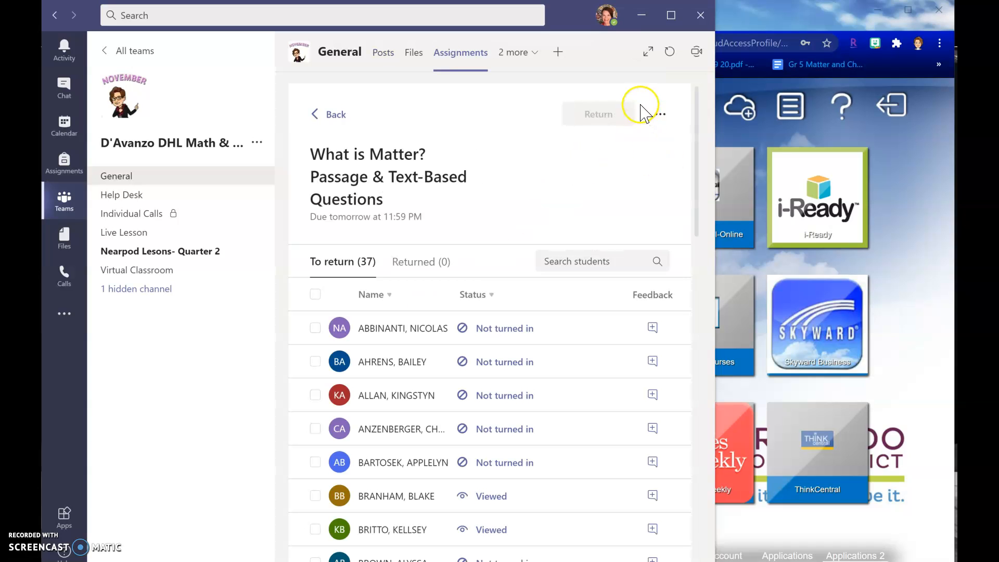
{"action": "left_click", "coordinate": [660, 114]}
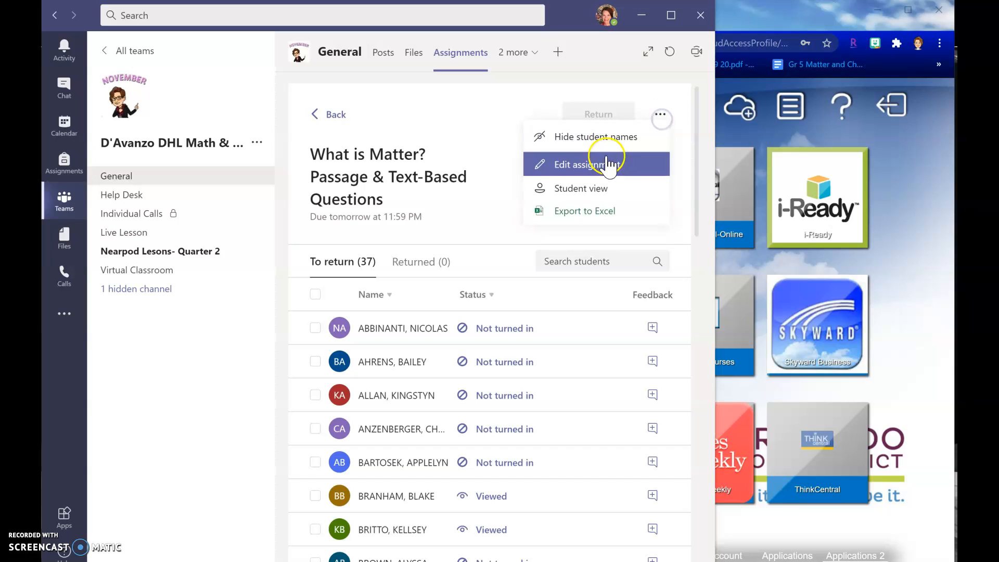
{"action": "left_click", "coordinate": [577, 188]}
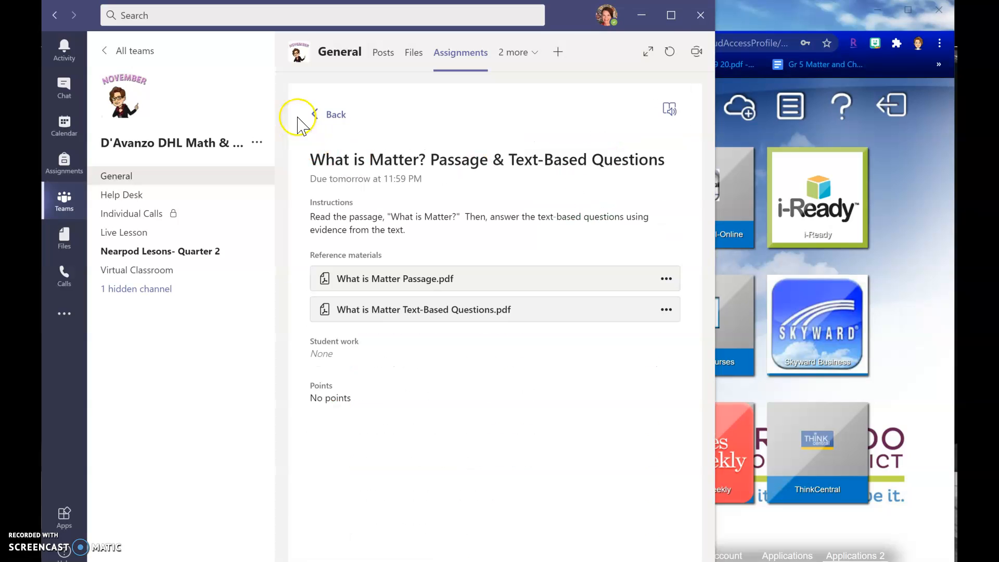
{"action": "left_click", "coordinate": [646, 52]}
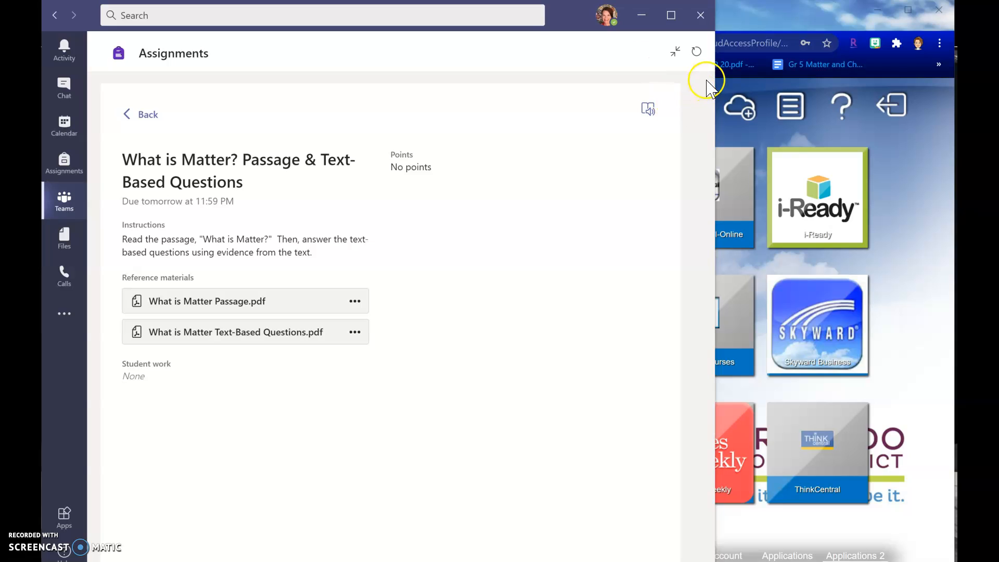
{"action": "left_click_drag", "start_coordinate": [714, 71], "coordinate": [559, 96]}
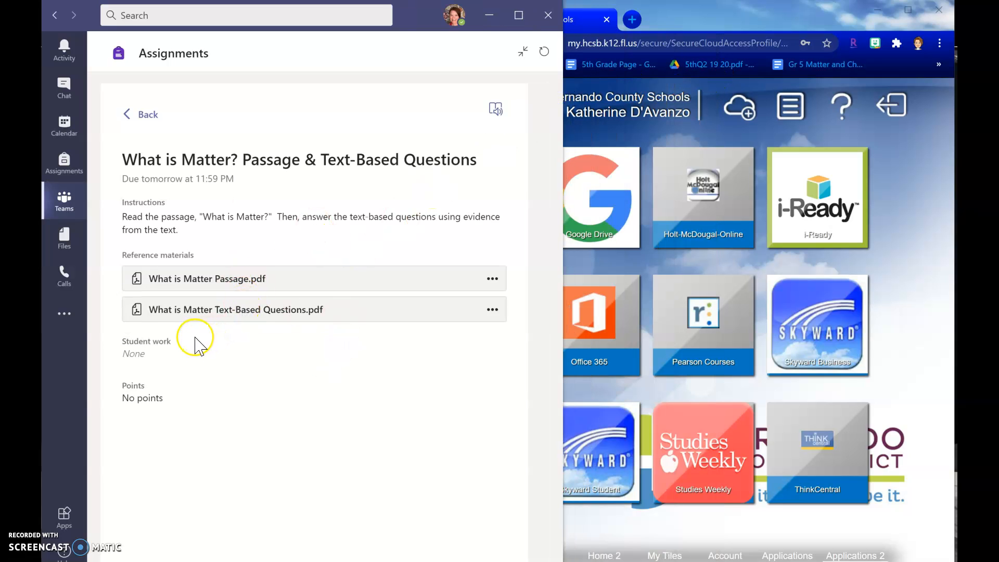
View What is Matter Passage.pdf, close it, and open What is Matter Text-Based Questions.pdf
{"action": "left_click", "coordinate": [197, 283]}
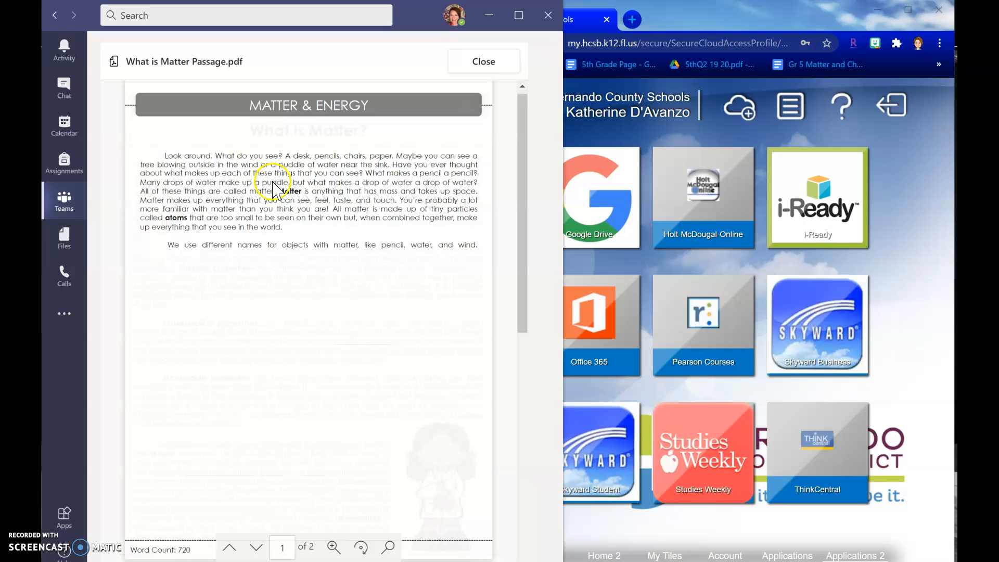
{"action": "left_click_drag", "start_coordinate": [522, 156], "coordinate": [486, 127]}
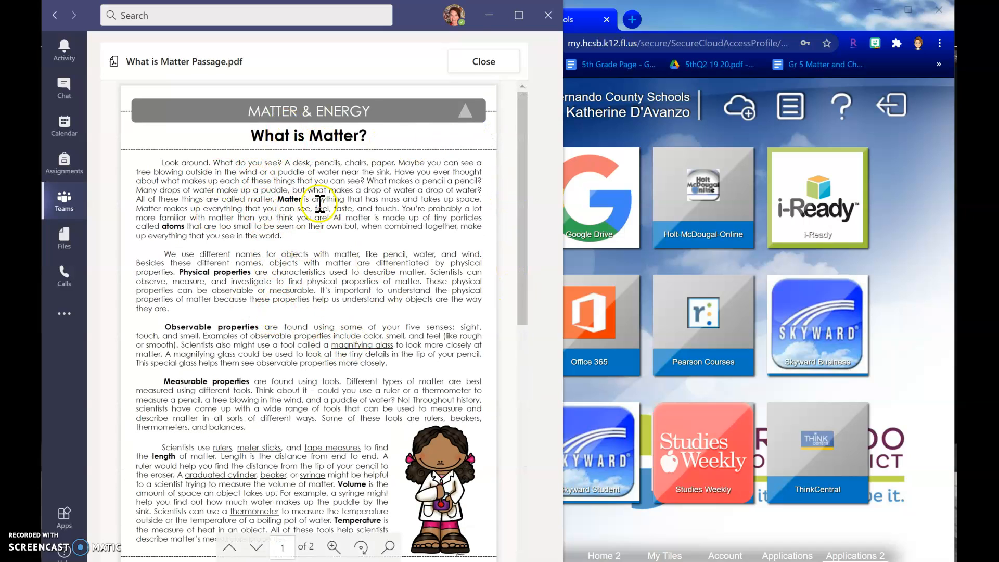
{"action": "left_click", "coordinate": [481, 63]}
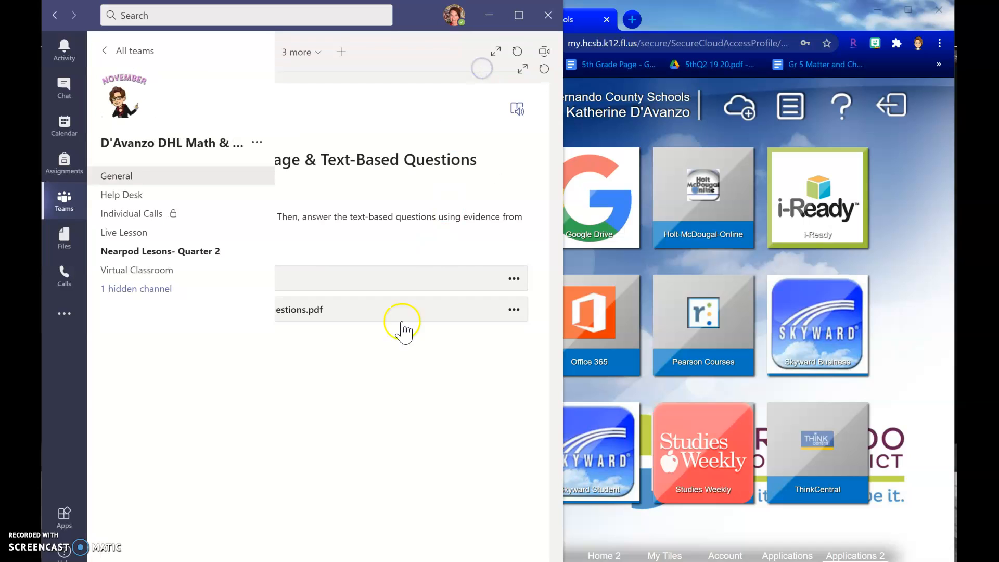
{"action": "left_click", "coordinate": [338, 314]}
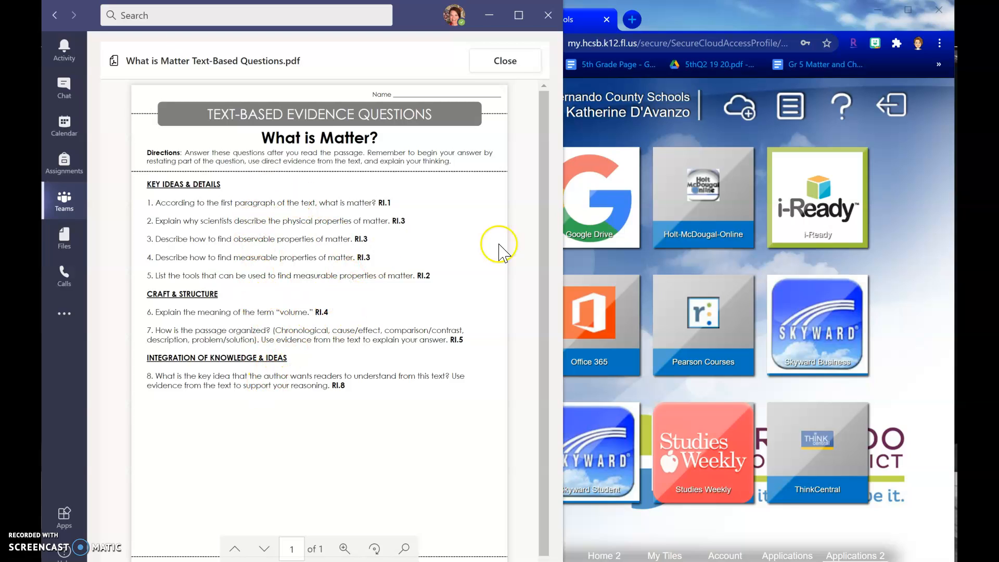
Switch to the browser and sign in to Office 365 with the organizational account, choosing to stay signed in
{"action": "left_click", "coordinate": [687, 23]}
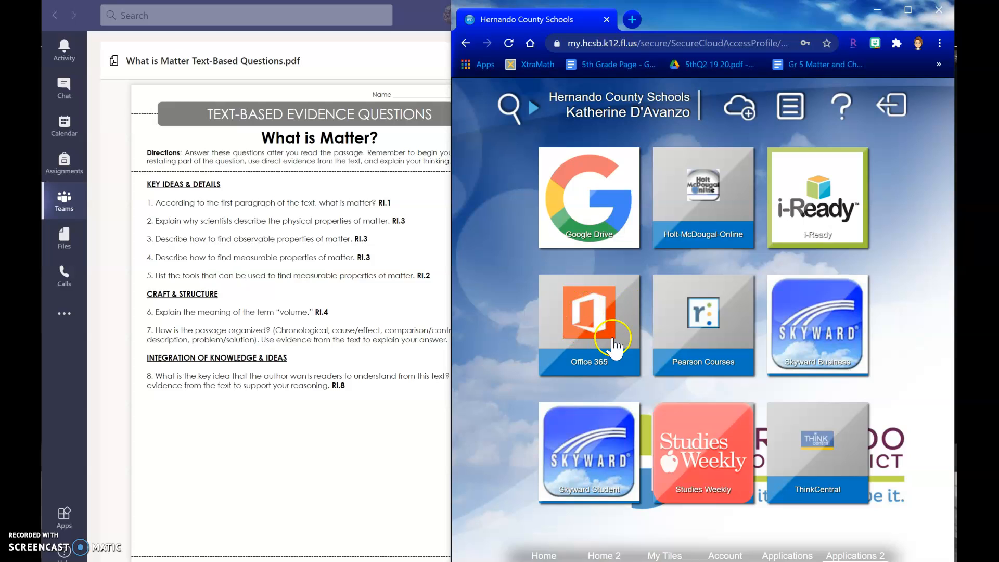
{"action": "left_click", "coordinate": [587, 318]}
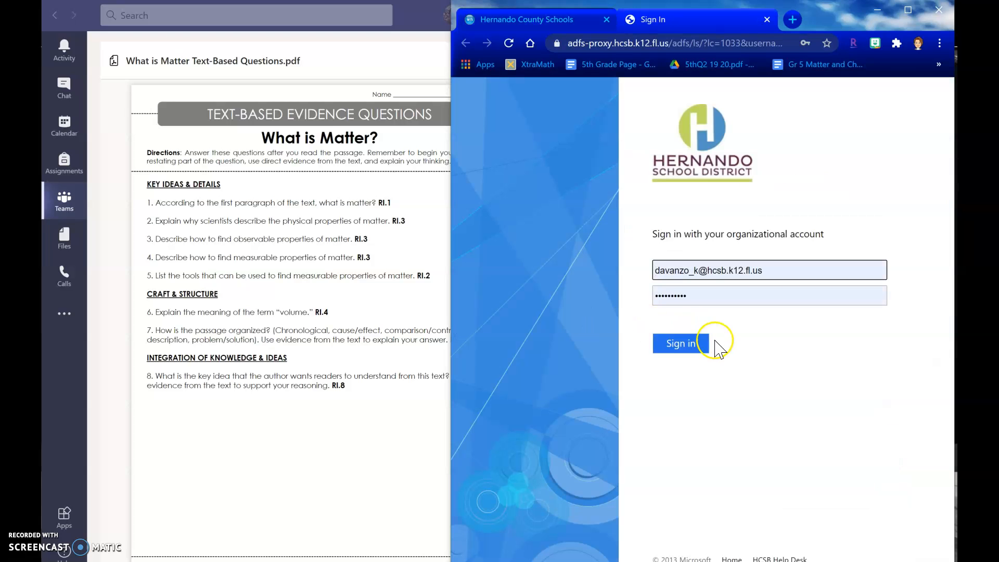
{"action": "left_click", "coordinate": [680, 345]}
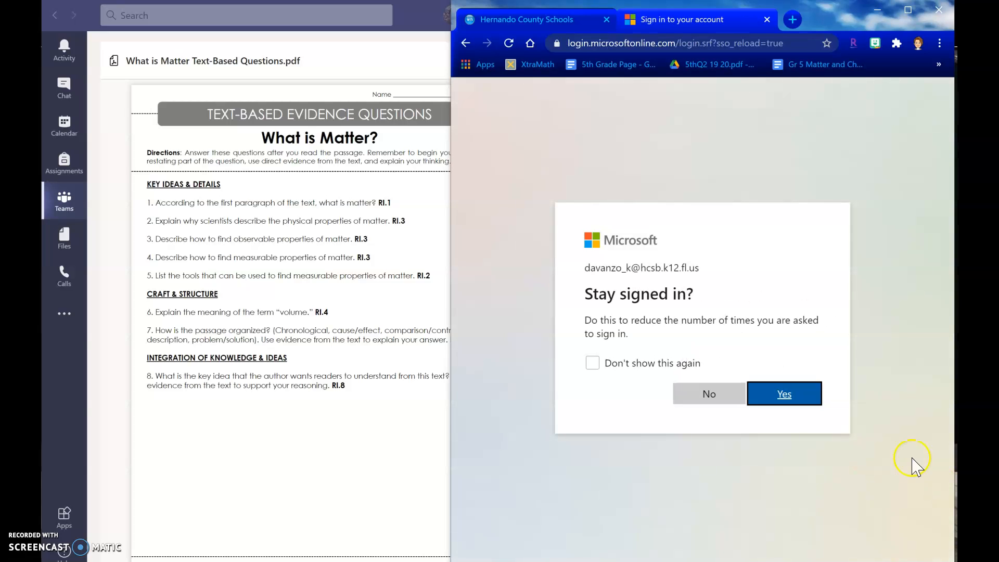
{"action": "left_click", "coordinate": [784, 396]}
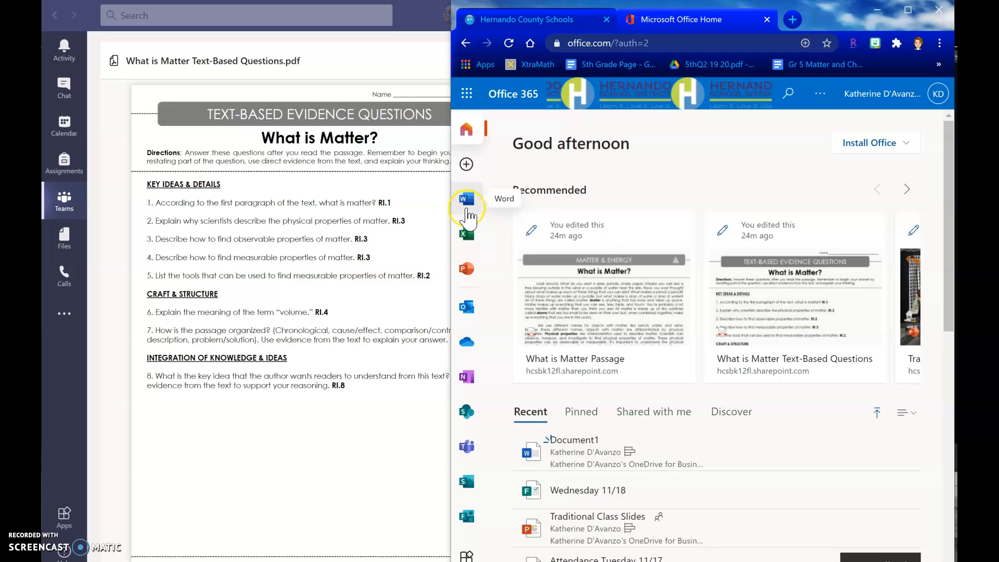
Create a new blank Word document and enter the title "What is Matter? Text-Based Evidence Questions"
{"action": "left_click", "coordinate": [467, 199]}
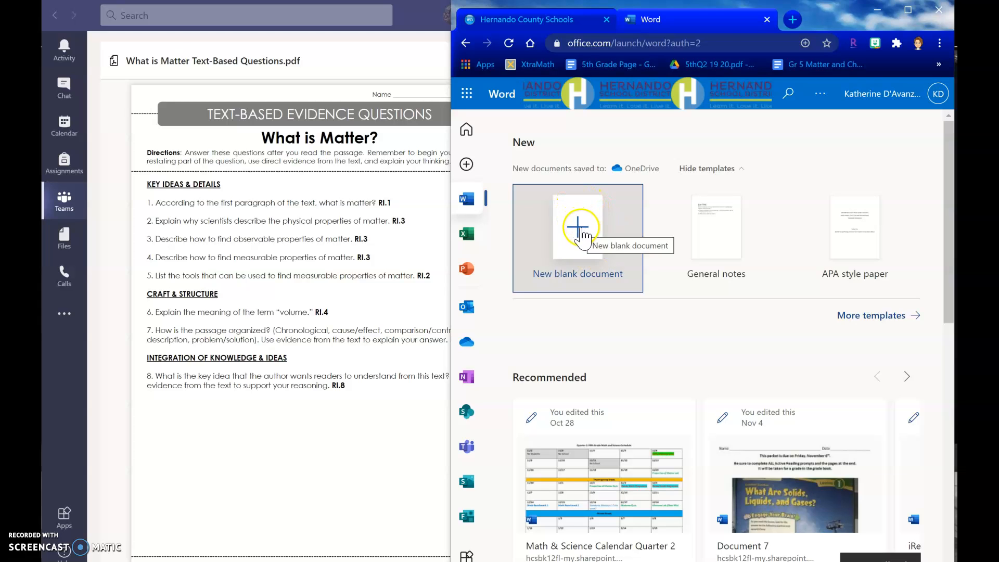
{"action": "left_click", "coordinate": [581, 229]}
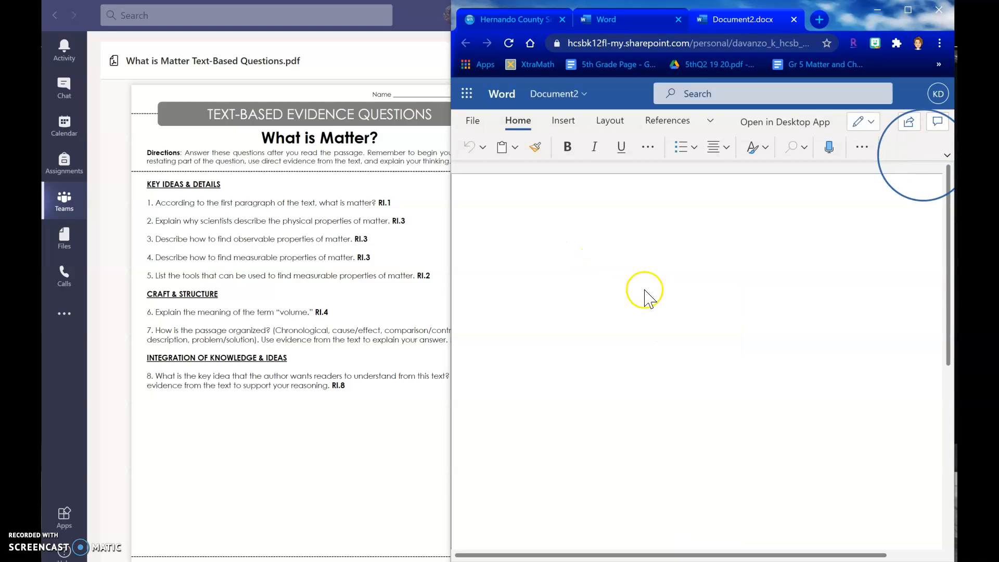
{"action": "left_click", "coordinate": [541, 248]}
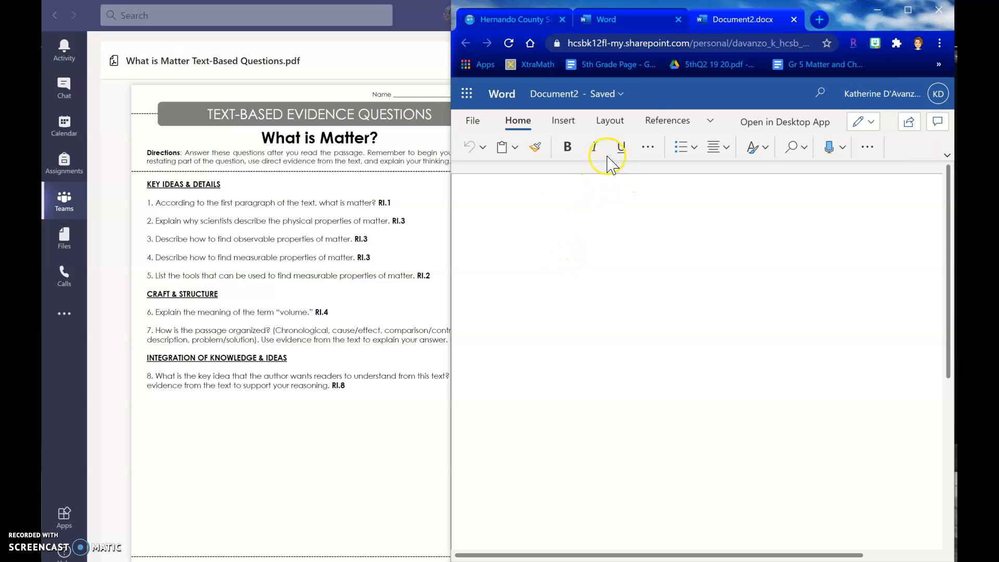
{"action": "type", "text": "What is Matter?  Text-"}
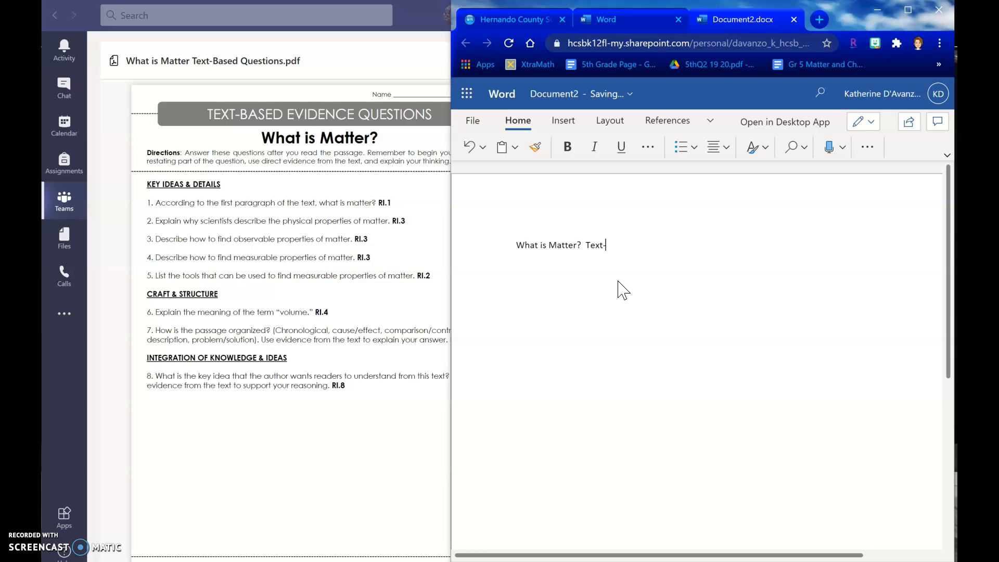
{"action": "type", "text": "Based Evidence Questions"}
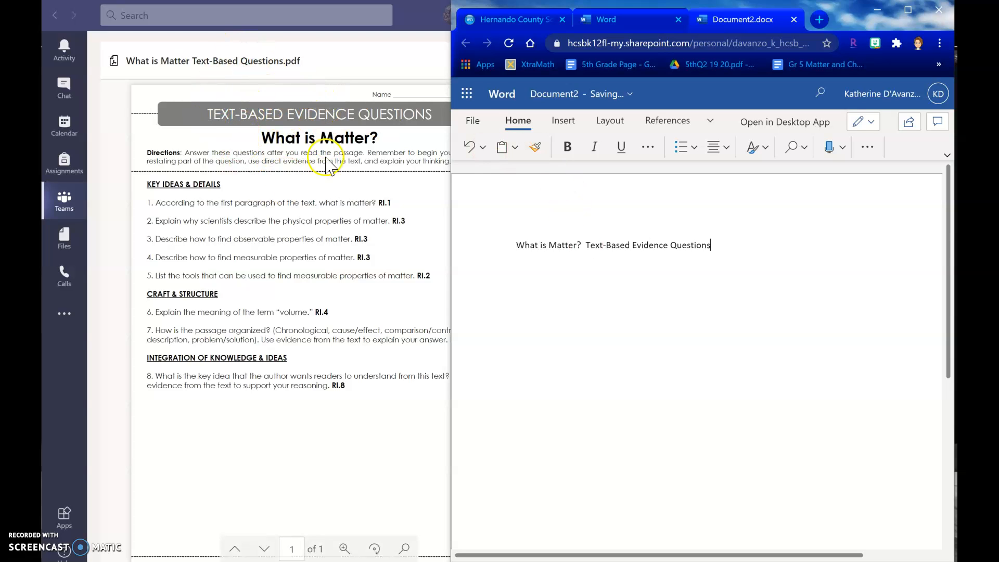
Add a "Name" line below the title and the section heading "Key Ideas & Details:"
{"action": "left_click", "coordinate": [720, 240]}
{"action": "type", "text": "Name"}
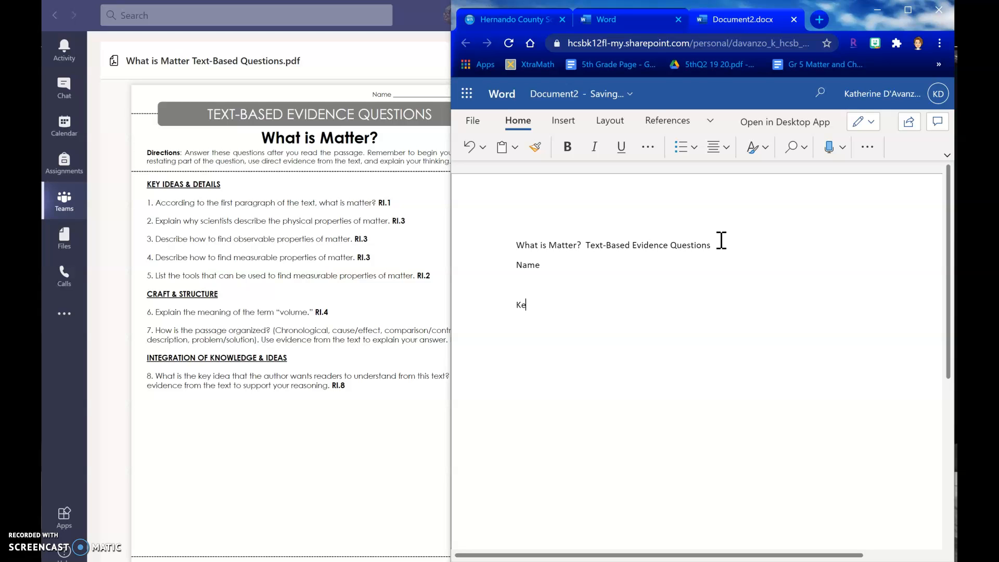
{"action": "type", "text": "Ideas"}
{"action": "type", "text": " & Det"}
{"action": "type", "text": "ails:"}
{"action": "key", "text": "Return"}
Write numbered answer 1 as "According to the first paragraph of the text, “Matter is...”"
{"action": "type", "text": "According to the first parag"}
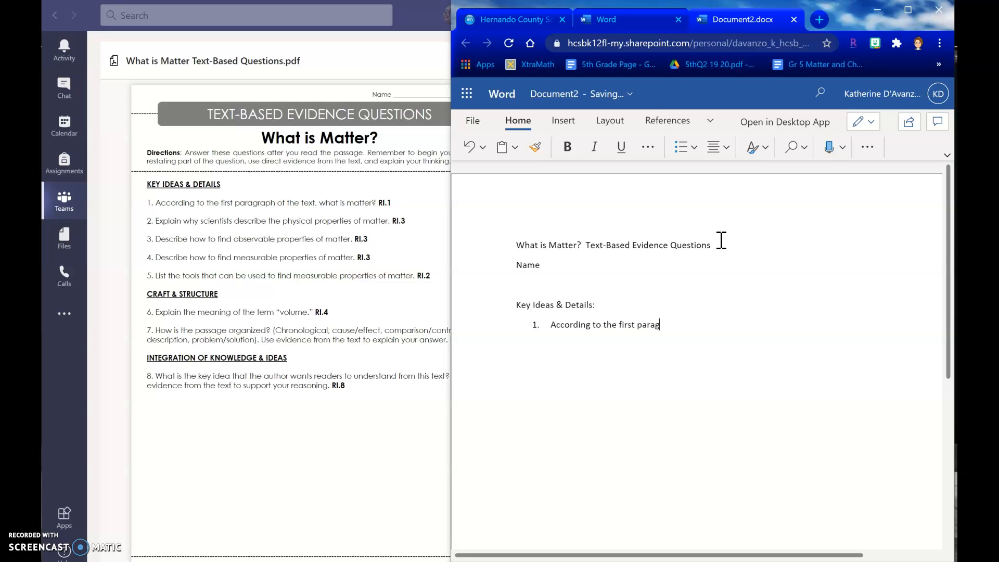
{"action": "type", "text": "raph of the text,"}
{"action": "type", "text": "“Mat"}
{"action": "type", "text": "ter is...”"}
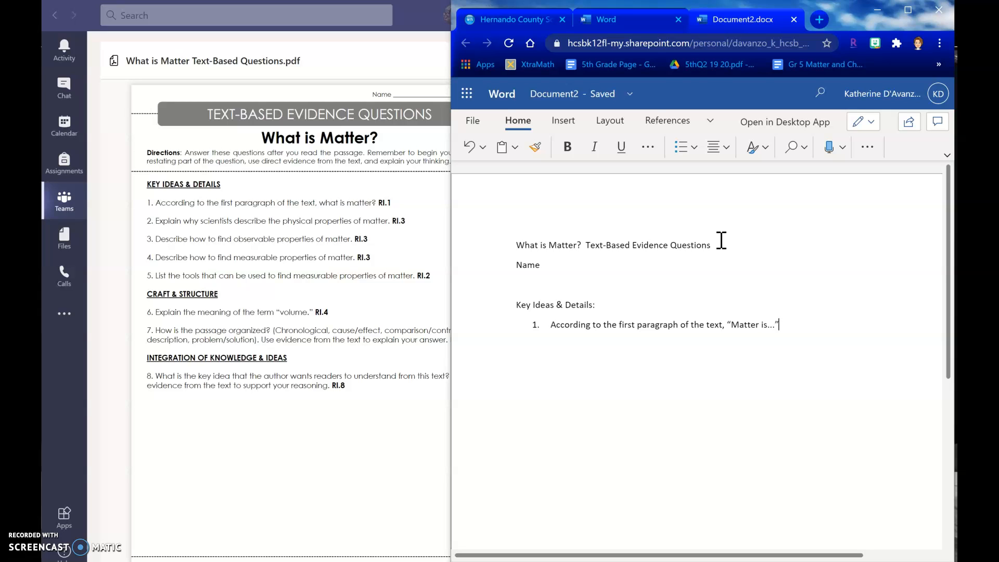
Add numbered answer 2 reading "Scientists describe the physical properties of matter..."
{"action": "key", "text": "Return"}
{"action": "type", "text": "Scientists describe the physical properties of ma"}
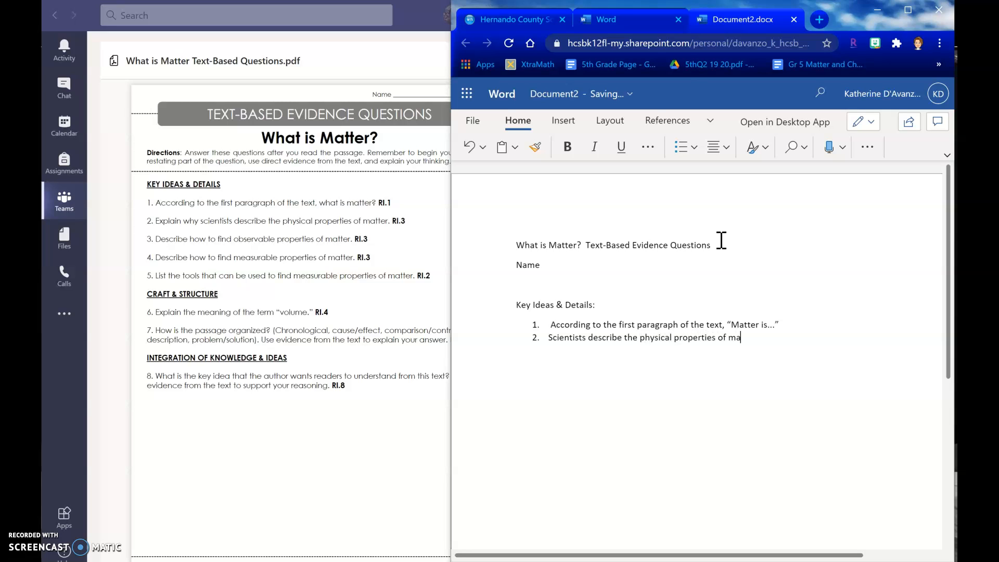
{"action": "type", "text": "tter..."}
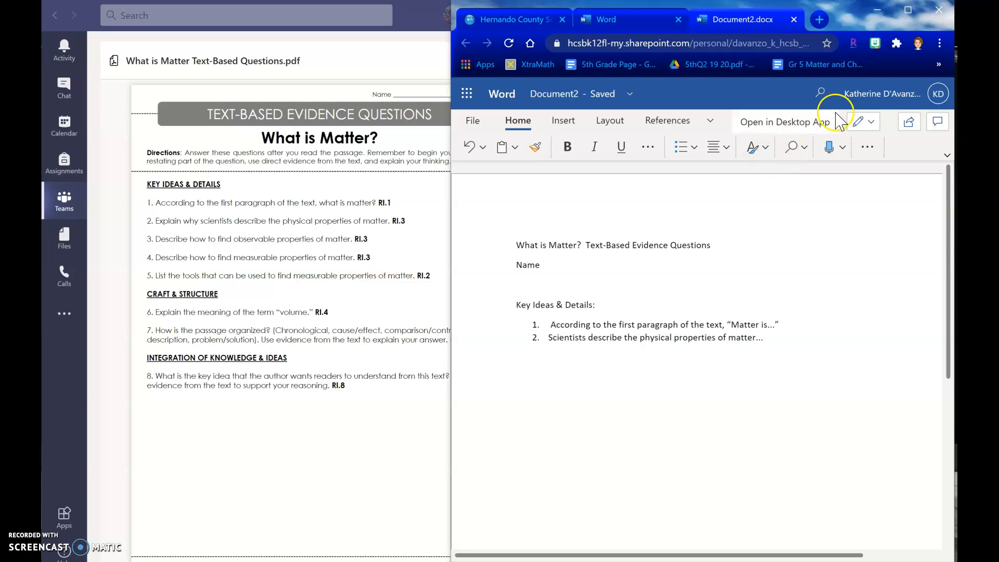
Maximize the browser window and rename the document as What is Matter
{"action": "left_click", "coordinate": [906, 11]}
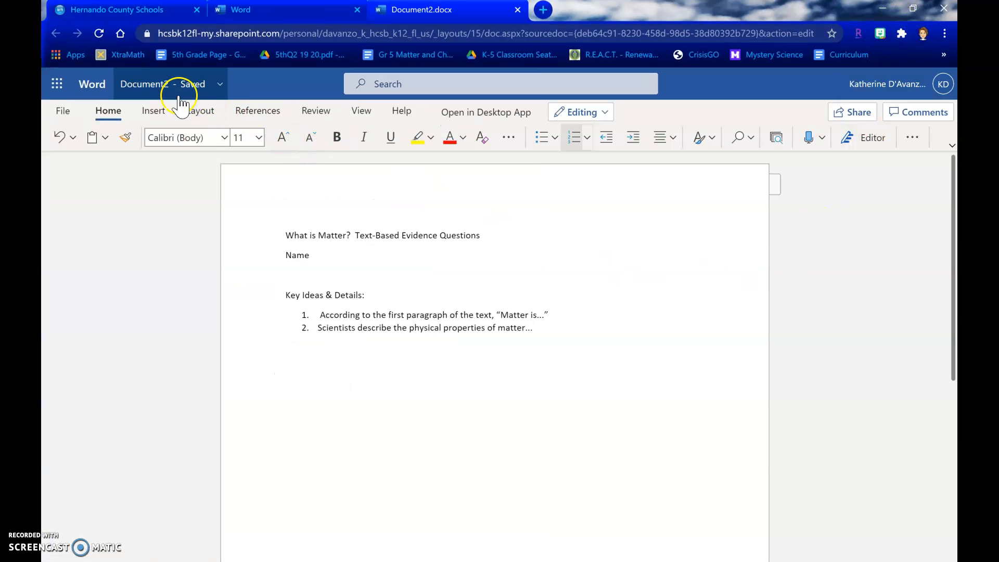
{"action": "left_click", "coordinate": [159, 97]}
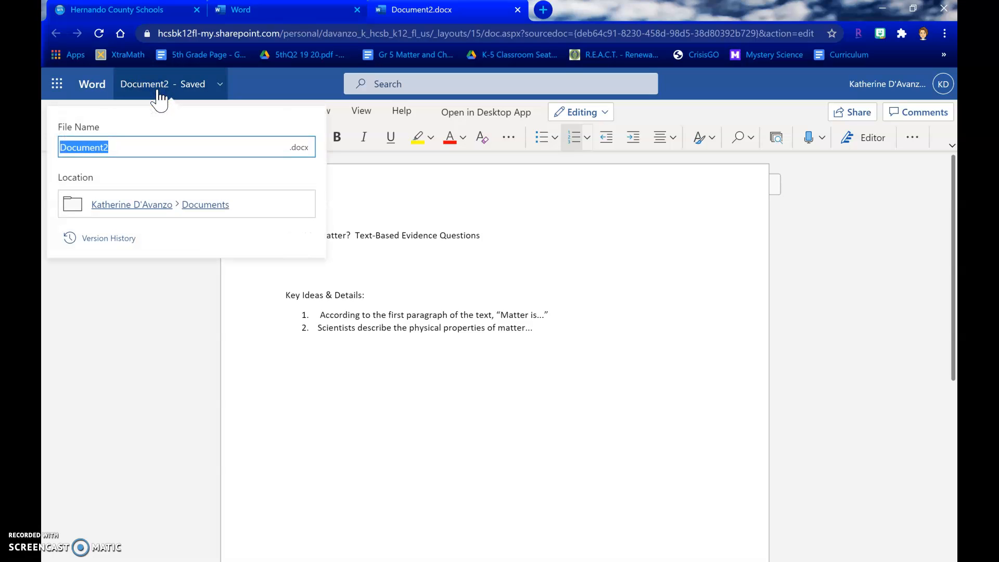
{"action": "type", "text": "What is Matter"}
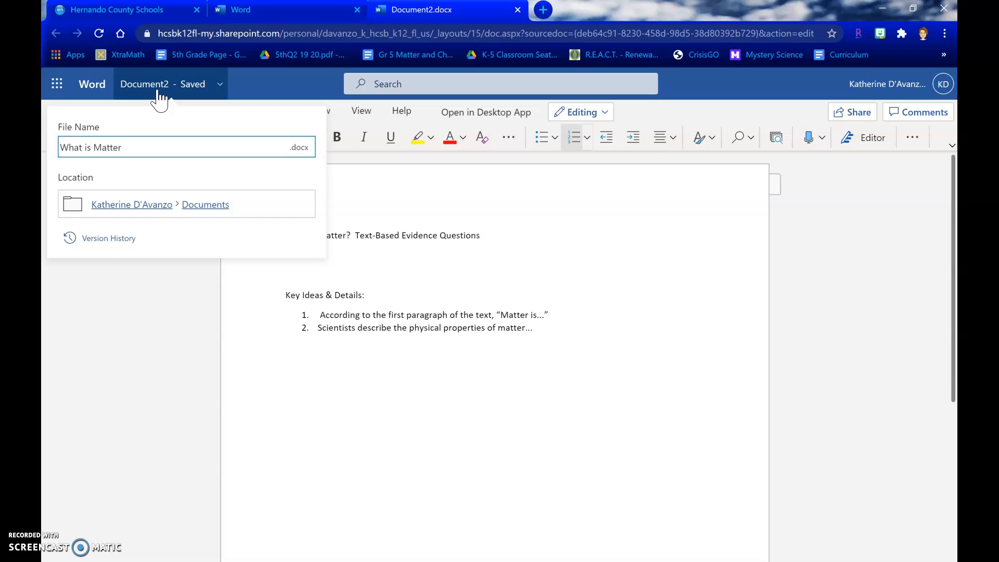
{"action": "left_click", "coordinate": [358, 203]}
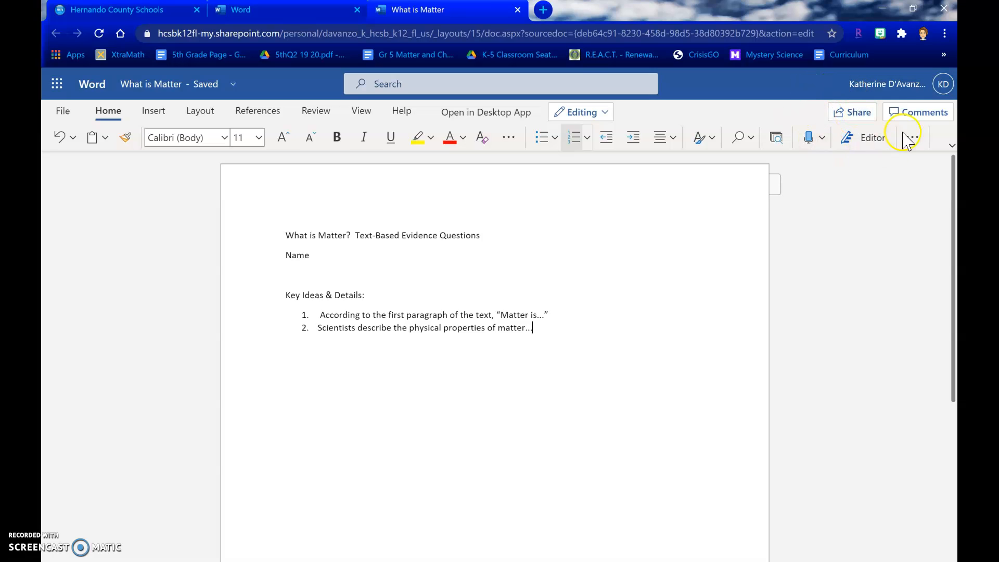
Create and copy a sharing link that lets people in Hernando County School District edit the document
{"action": "left_click", "coordinate": [849, 112]}
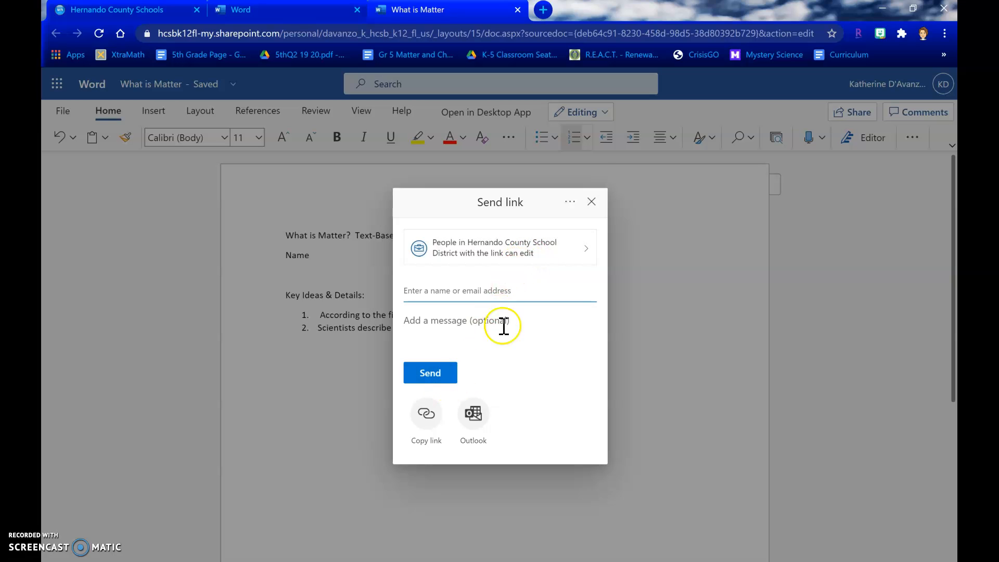
{"action": "left_click", "coordinate": [554, 250]}
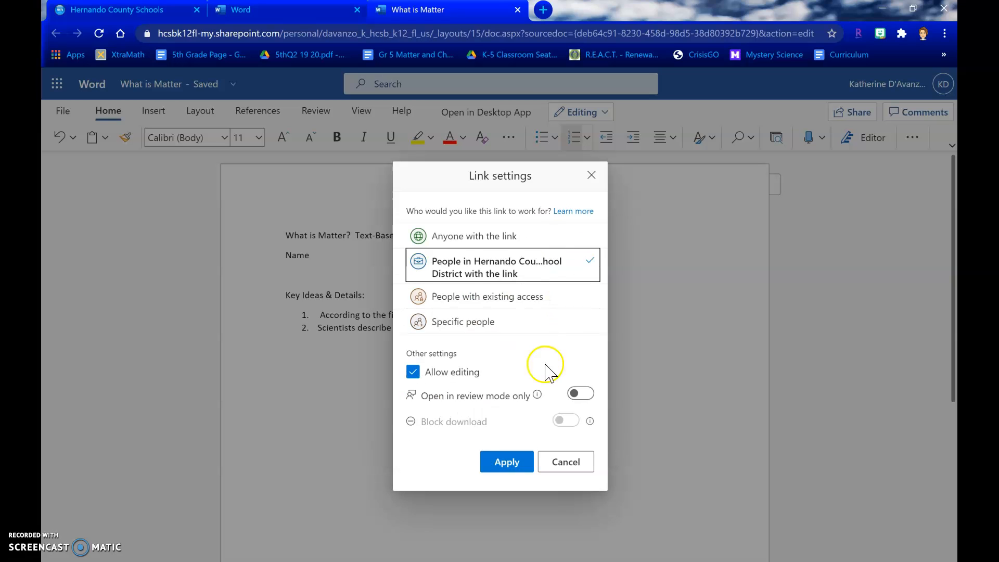
{"action": "left_click", "coordinate": [413, 373]}
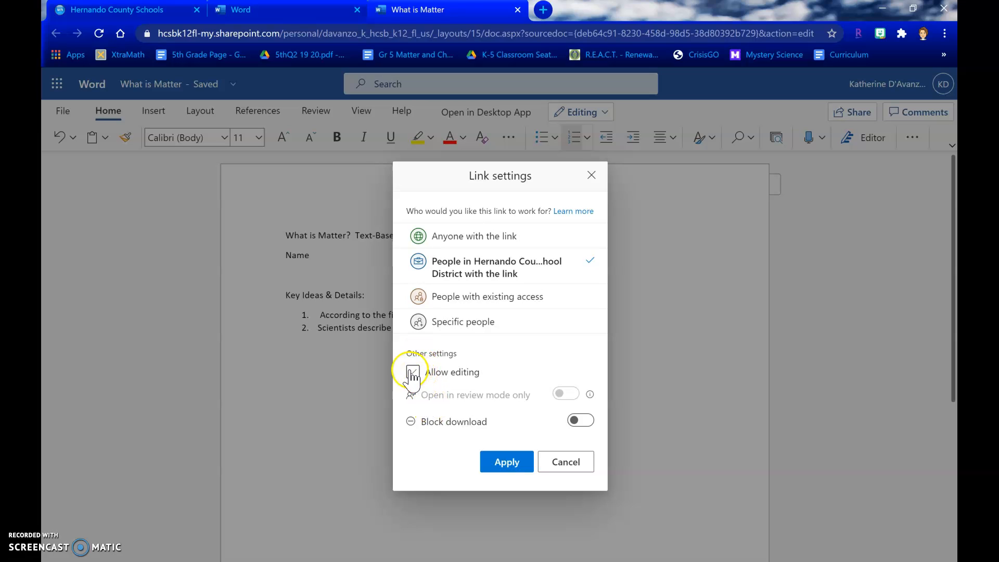
{"action": "left_click", "coordinate": [412, 372]}
{"action": "left_click", "coordinate": [505, 461]}
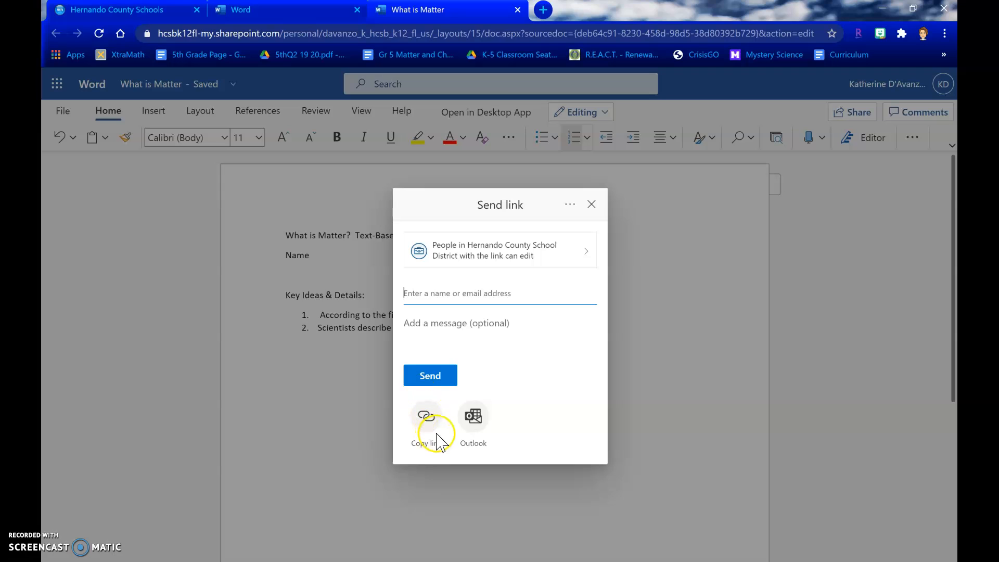
{"action": "left_click", "coordinate": [423, 426]}
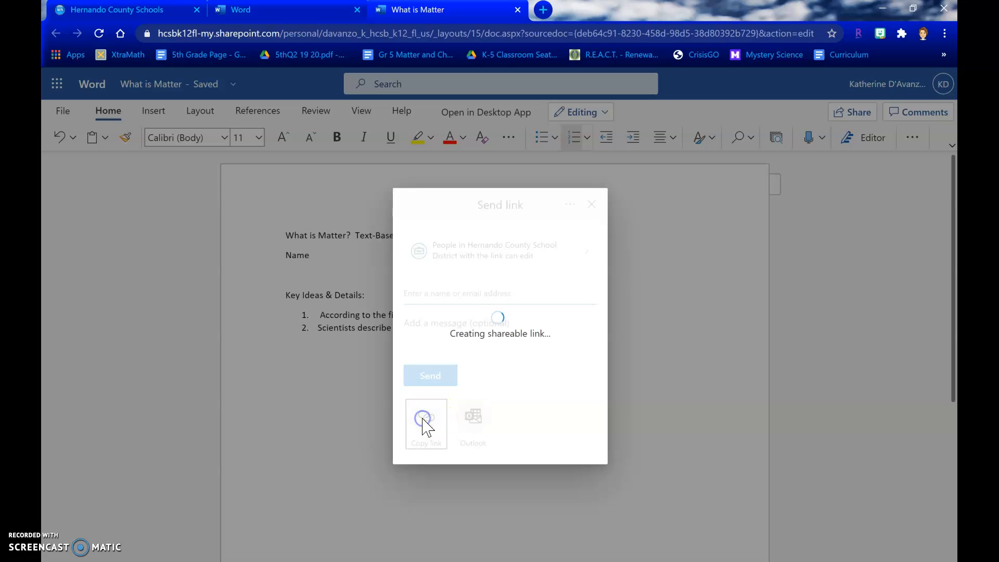
{"action": "left_click", "coordinate": [557, 329]}
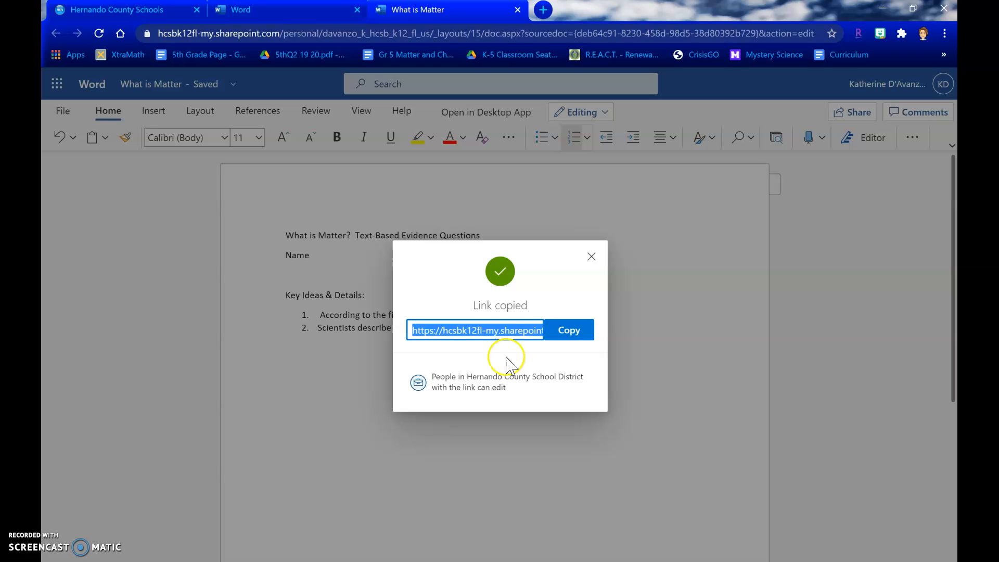
Restore the browser window to its smaller size beside the questions PDF in Teams
{"action": "left_click", "coordinate": [914, 9]}
{"action": "left_click", "coordinate": [276, 379]}
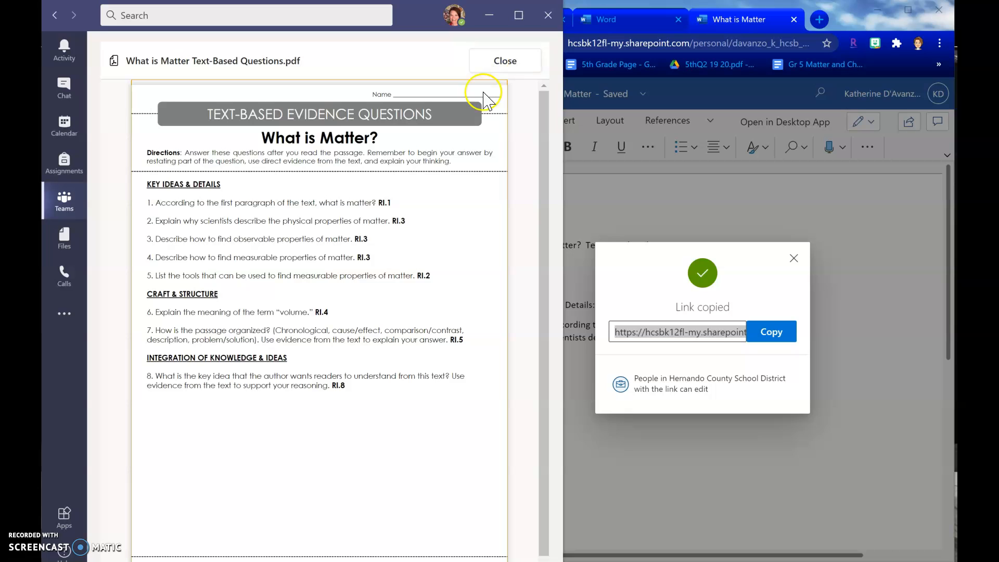
{"action": "left_click", "coordinate": [683, 195]}
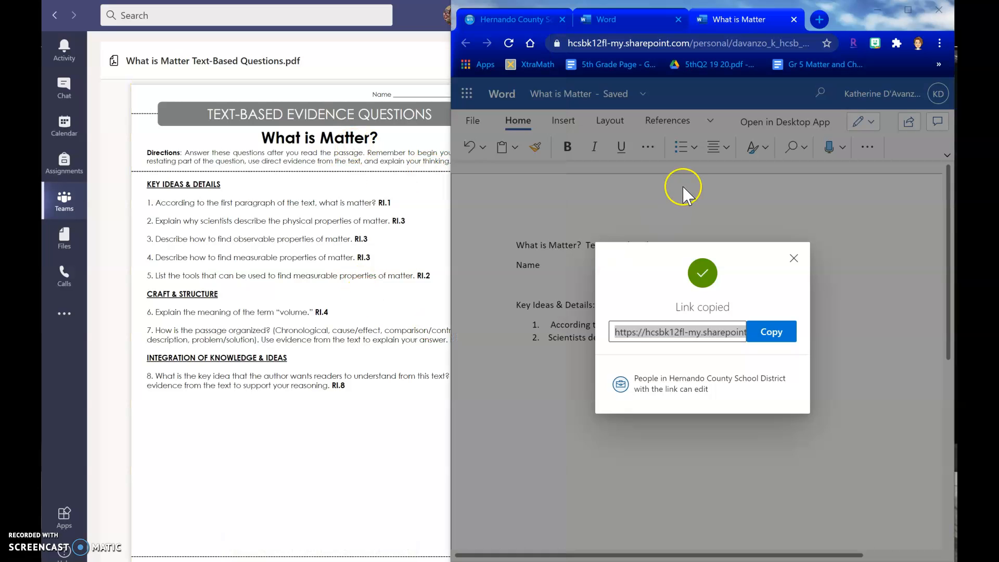
Review the Hernando County Schools portal and the Word start page, and return to the What is Matter document
{"action": "left_click", "coordinate": [524, 20]}
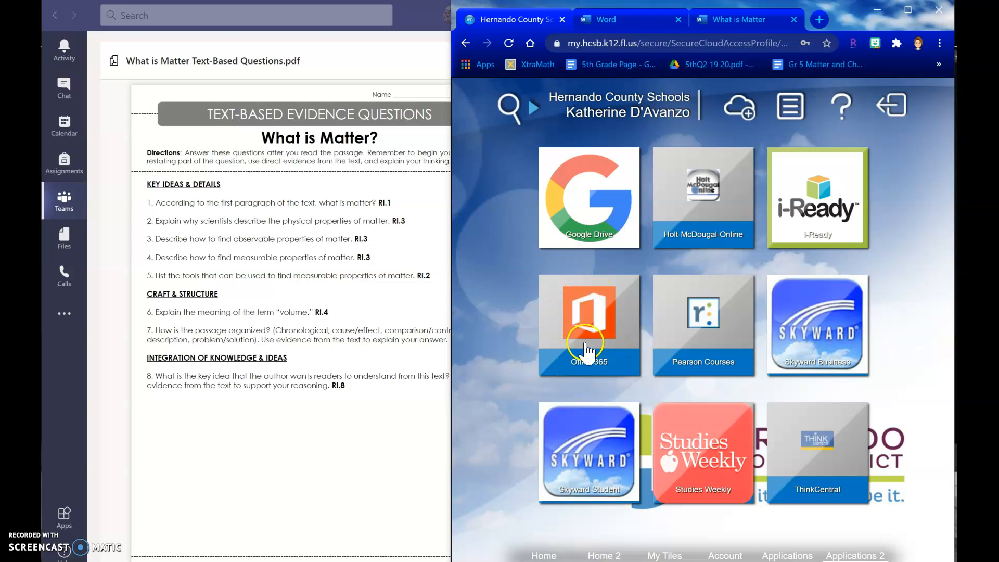
{"action": "left_click", "coordinate": [619, 25]}
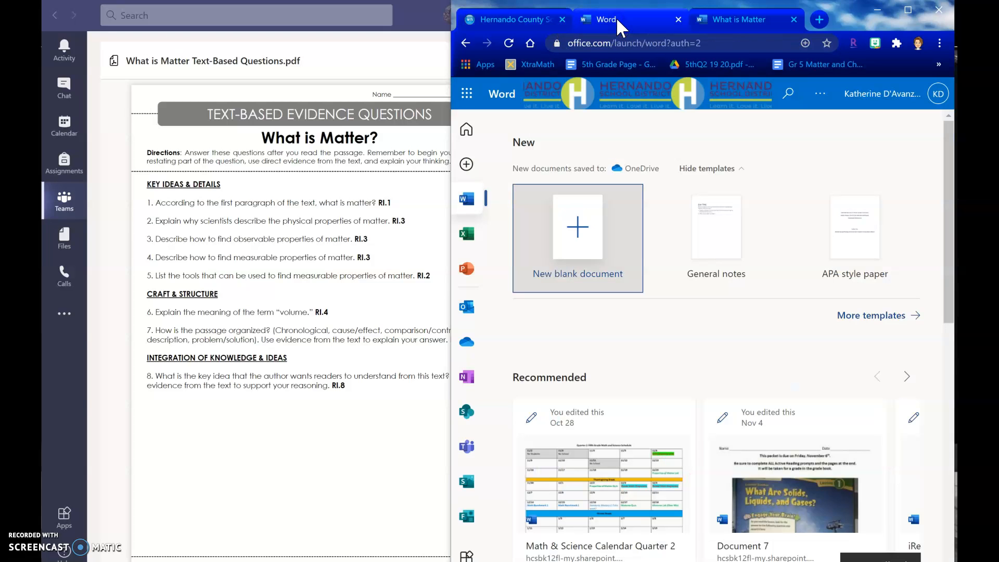
{"action": "left_click", "coordinate": [707, 21]}
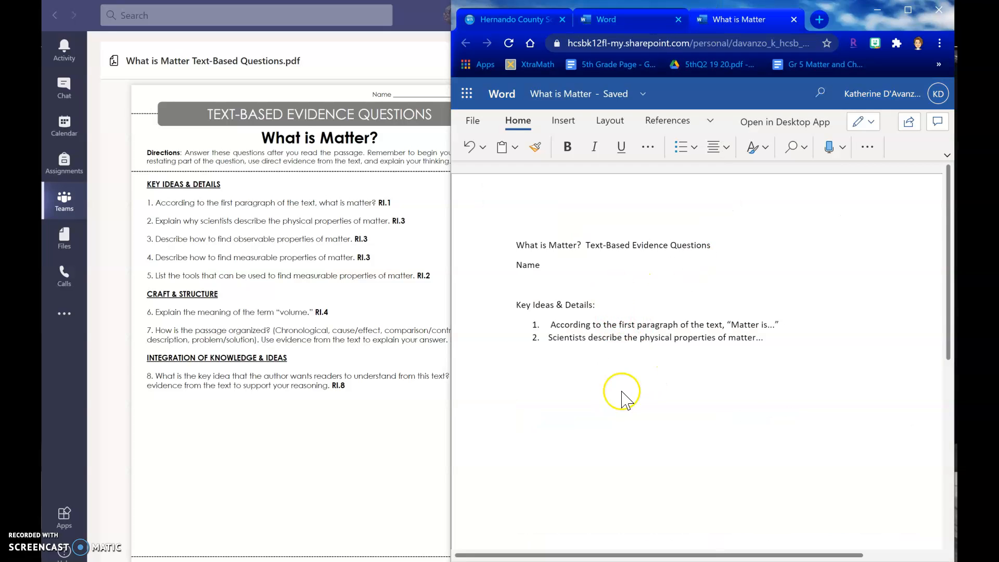